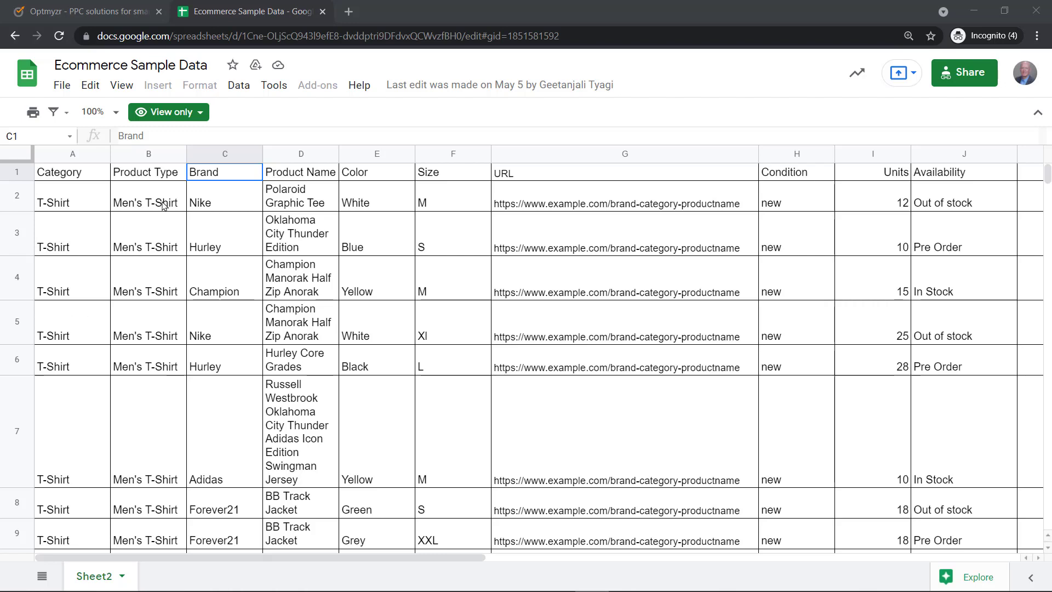
Review the feed's Product Type and Brand columns, then go to the Campaign Buildout Templates list.
left_click(155, 174)
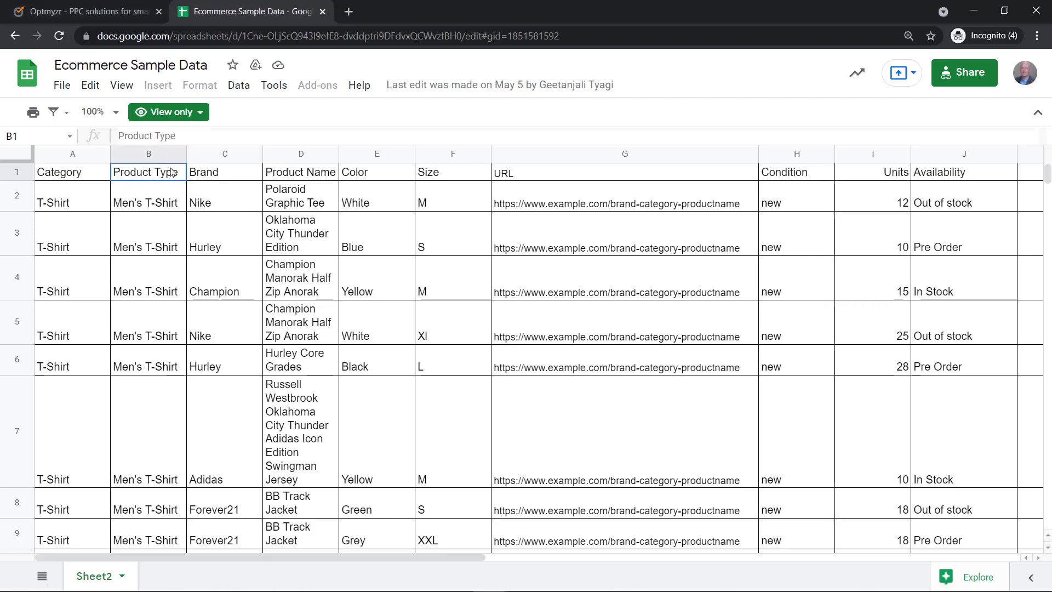
left_click(219, 174)
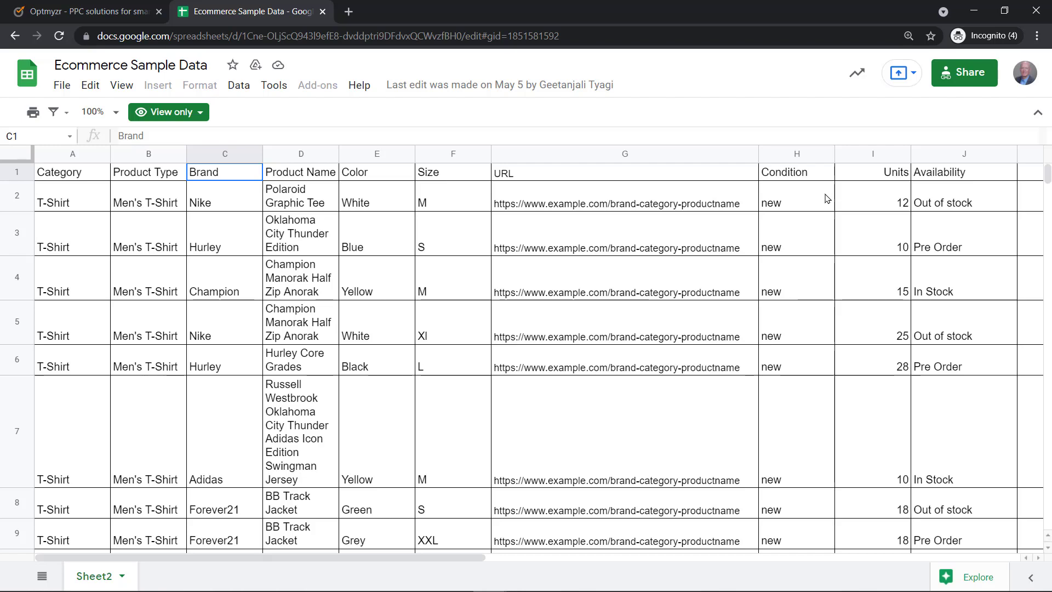
left_click(98, 10)
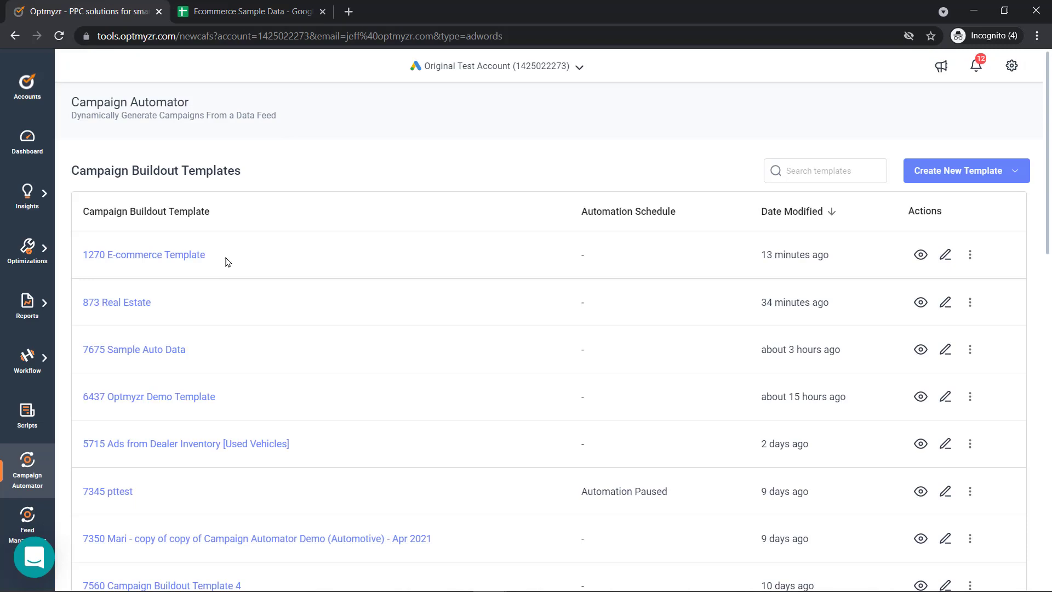
Open the 1270 E-commerce Template and check its Sheet2 source columns, Category to Location, without changes.
left_click(188, 255)
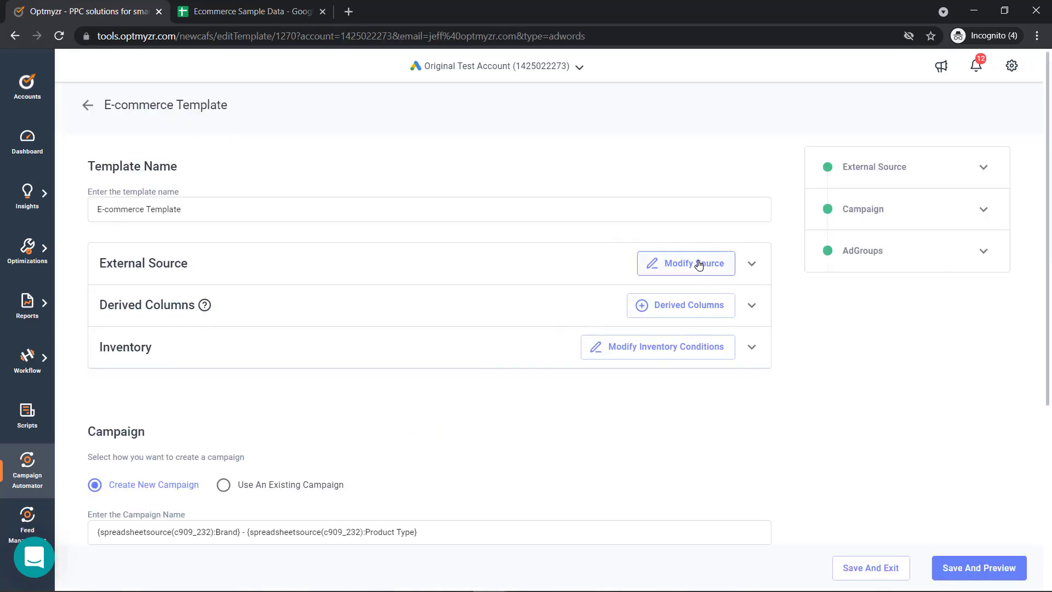
left_click(699, 264)
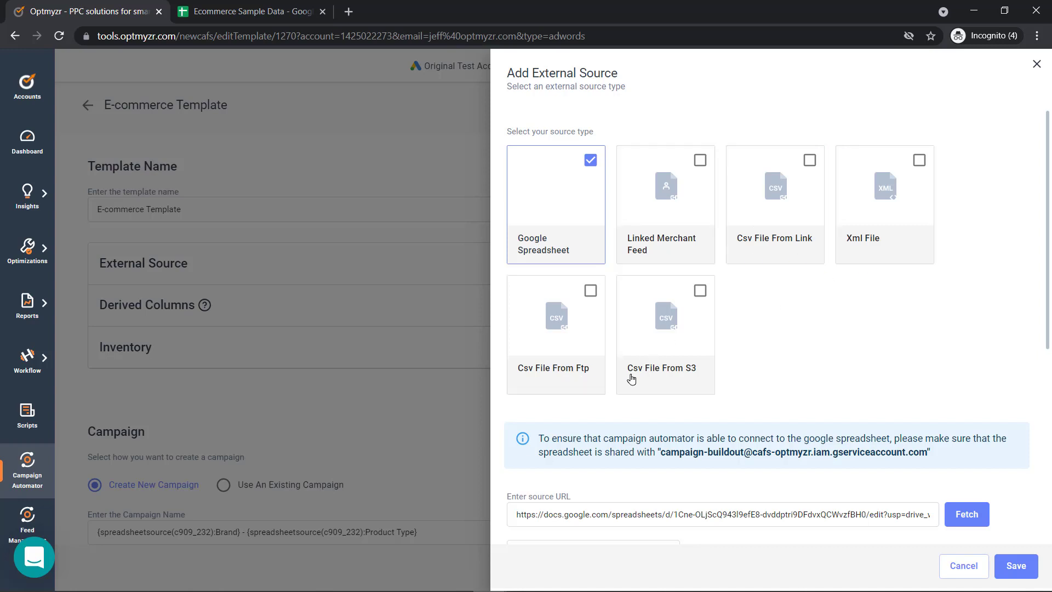
left_click(954, 564)
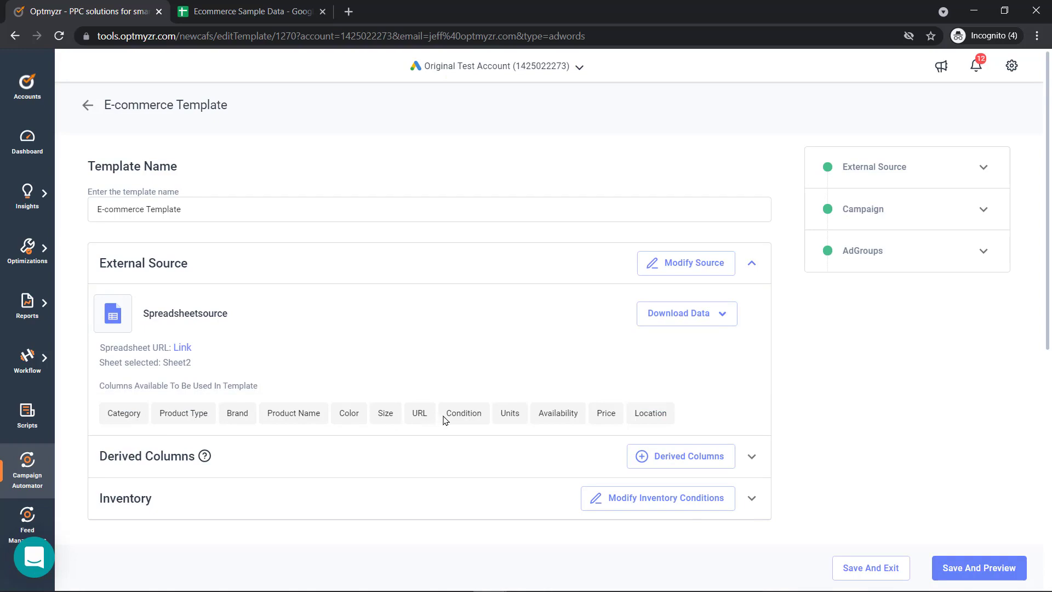
scroll(444, 417, "down", 5)
scroll(445, 410, "down", 1)
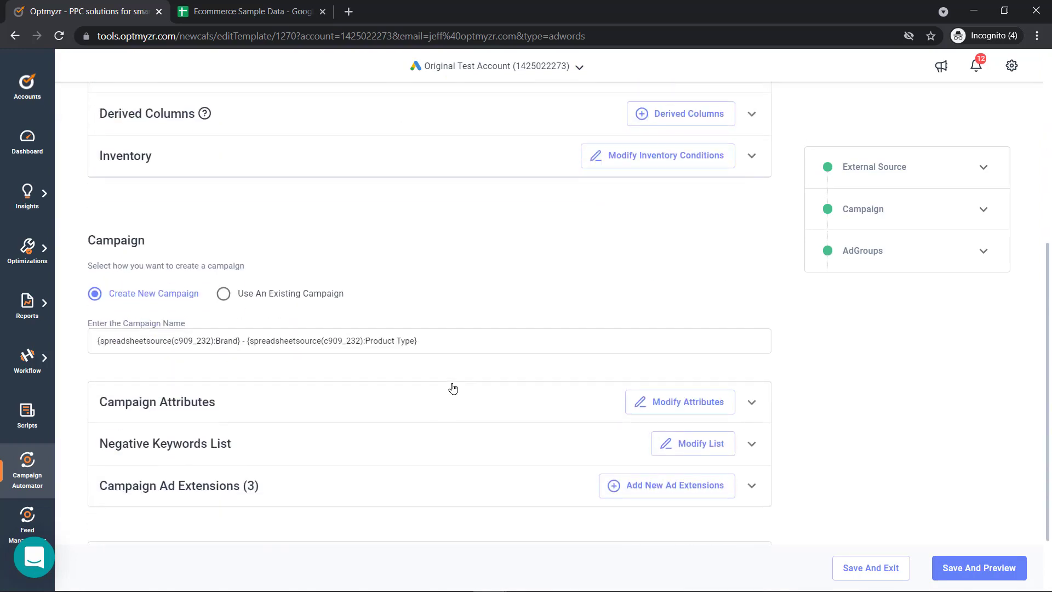
left_click(448, 338)
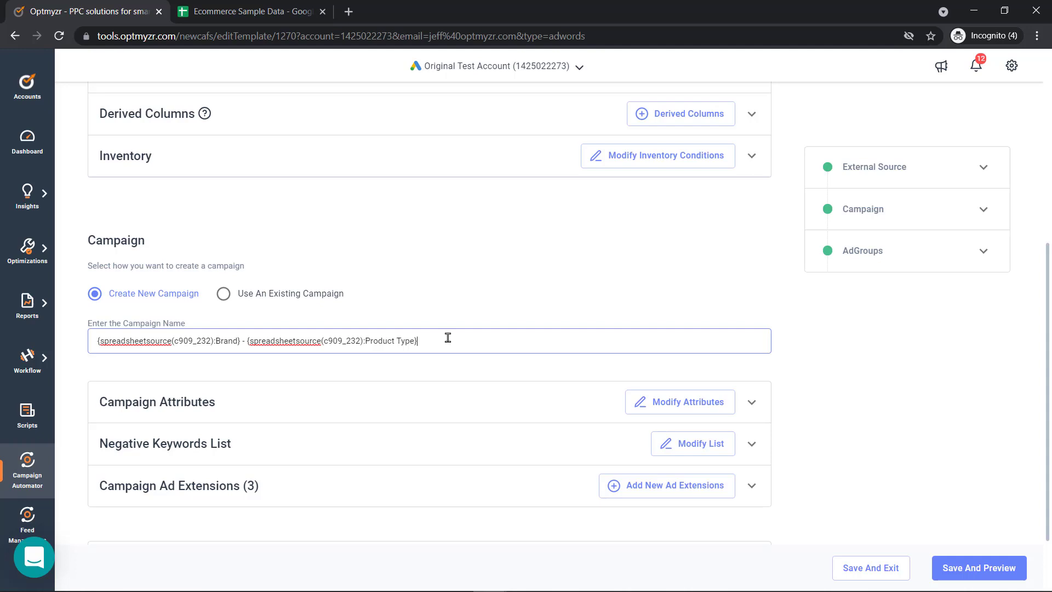
type("{")
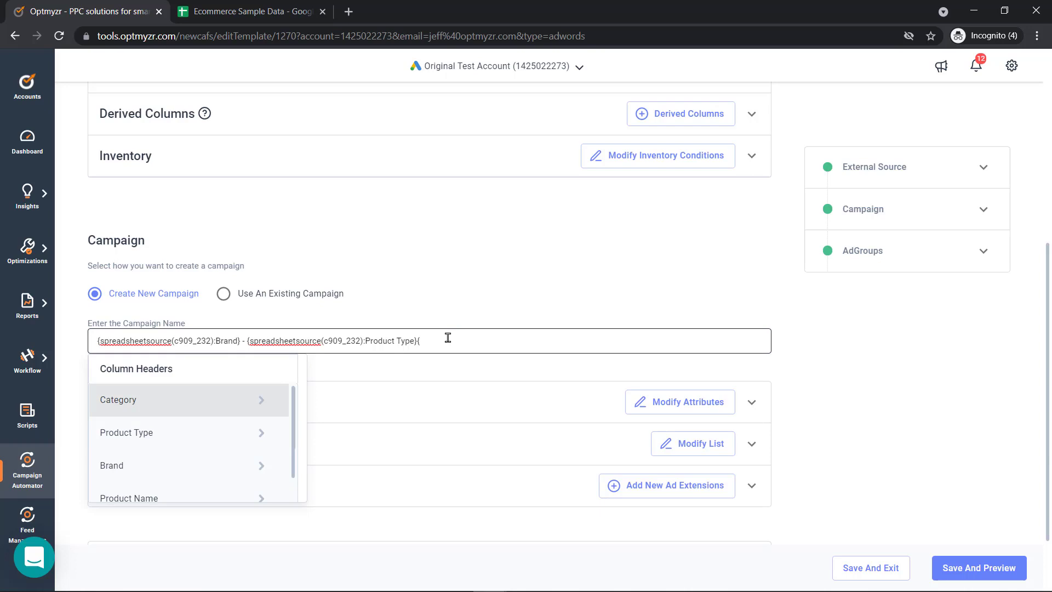
key("BackSpace")
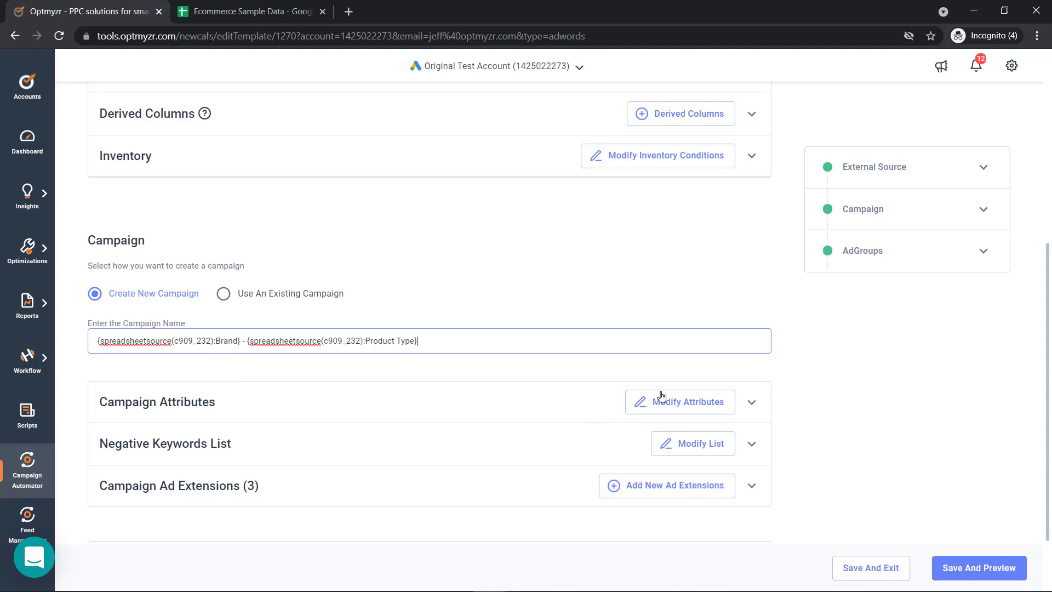
Review the Campaign Setup attributes unchanged, then list the template's Brand - Category ad group.
left_click(698, 401)
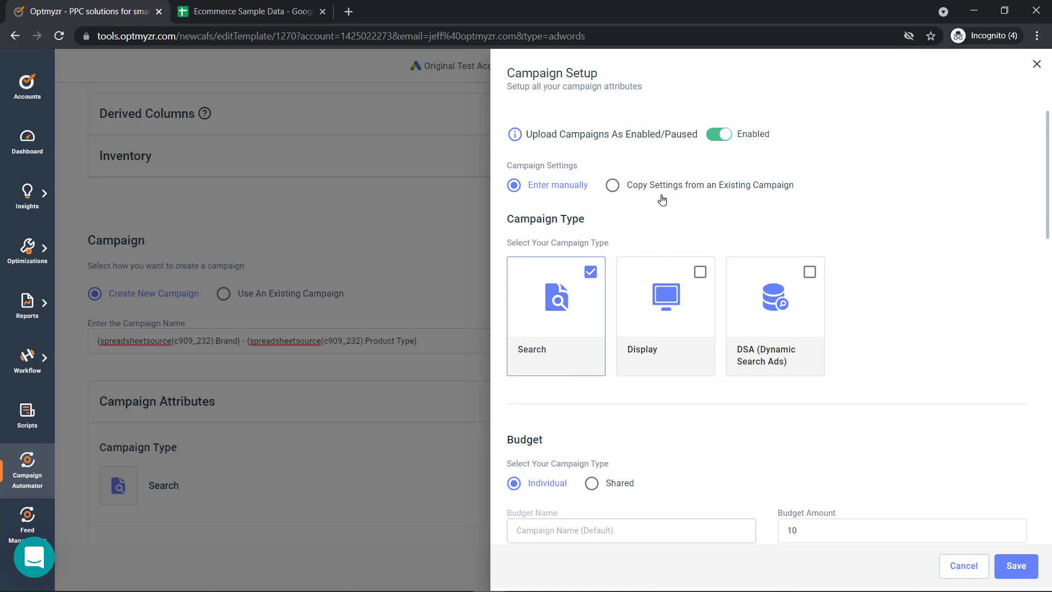
left_click(964, 566)
scroll(761, 326, "down", 10)
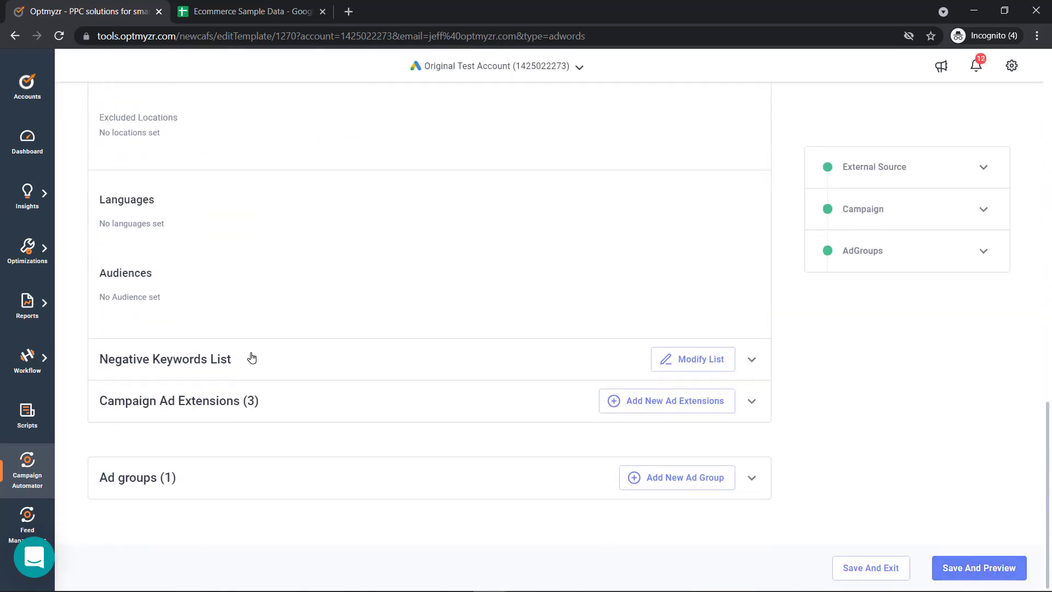
left_click(752, 482)
scroll(789, 438, "down", 2)
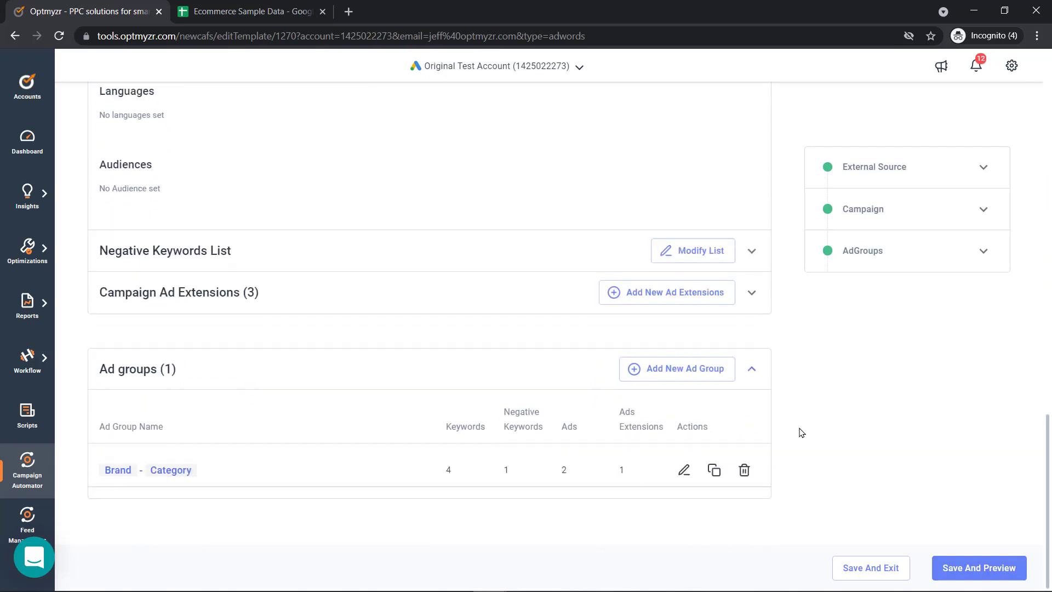
Review the Brand - Category ad group's extensions, ads and four keywords: Buy/Delivery broad, two Sale exact.
left_click(685, 470)
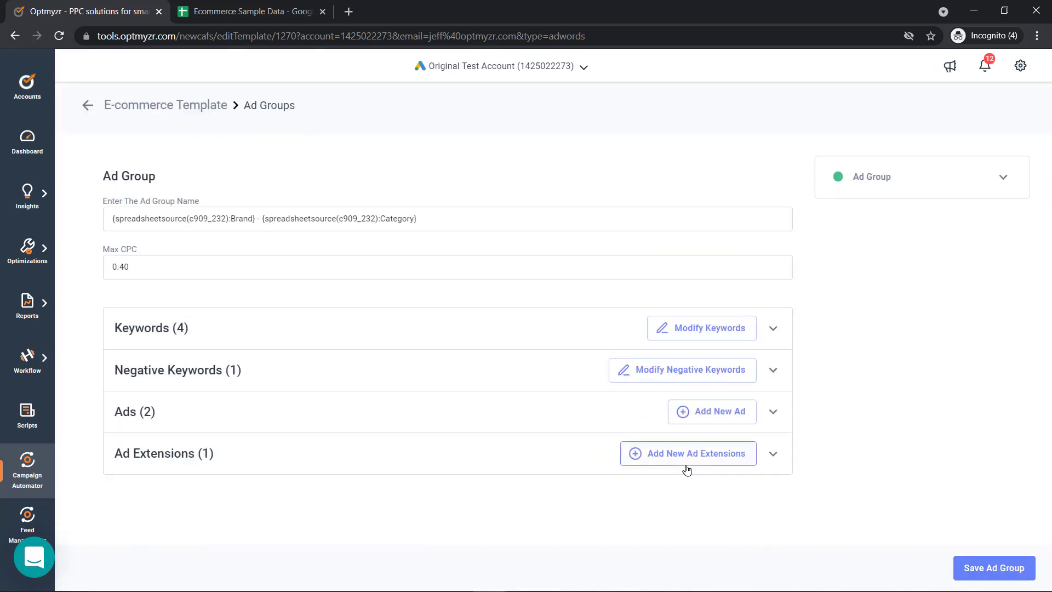
left_click(773, 454)
left_click(767, 412)
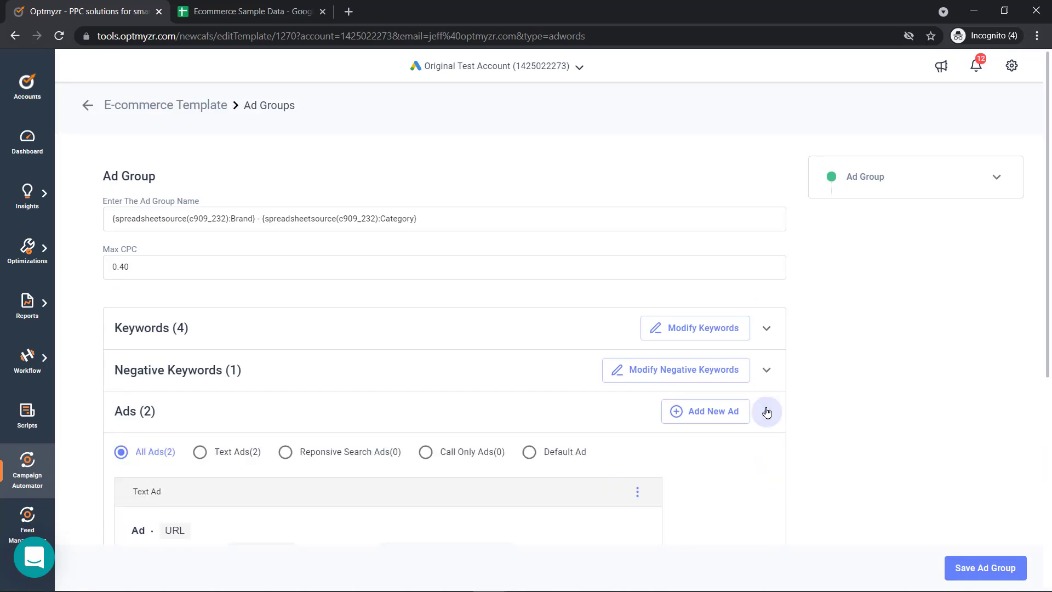
scroll(564, 447, "down", 1)
scroll(567, 451, "down", 5)
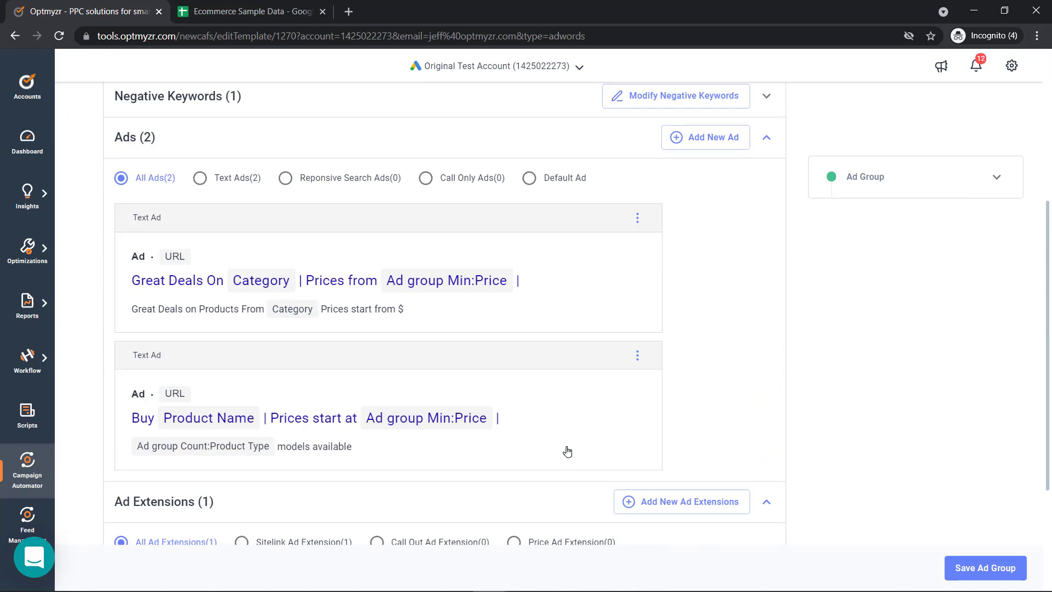
scroll(568, 451, "down", 1)
scroll(566, 449, "up", 5)
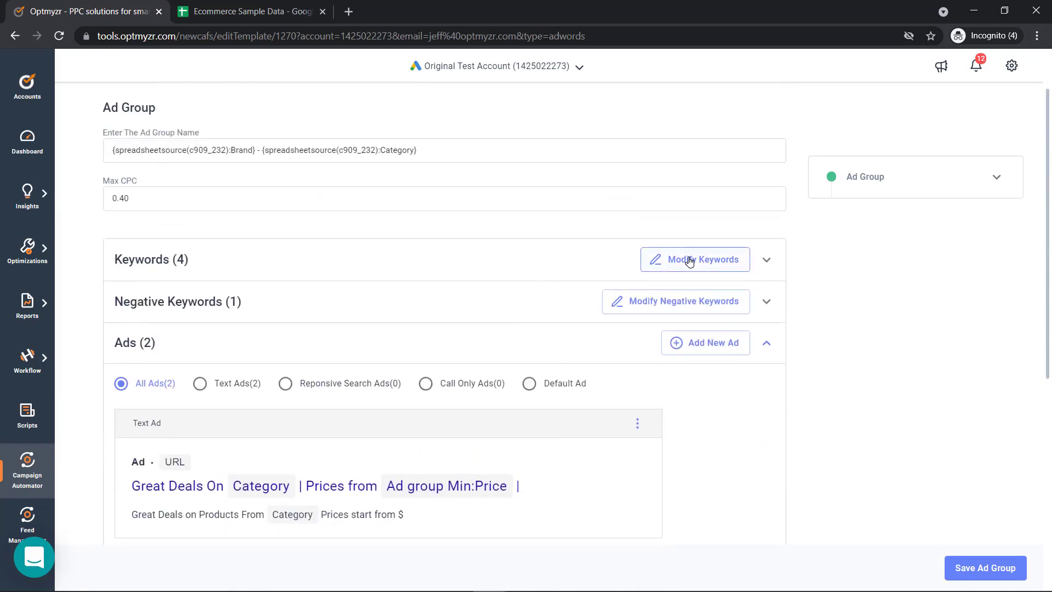
left_click(689, 259)
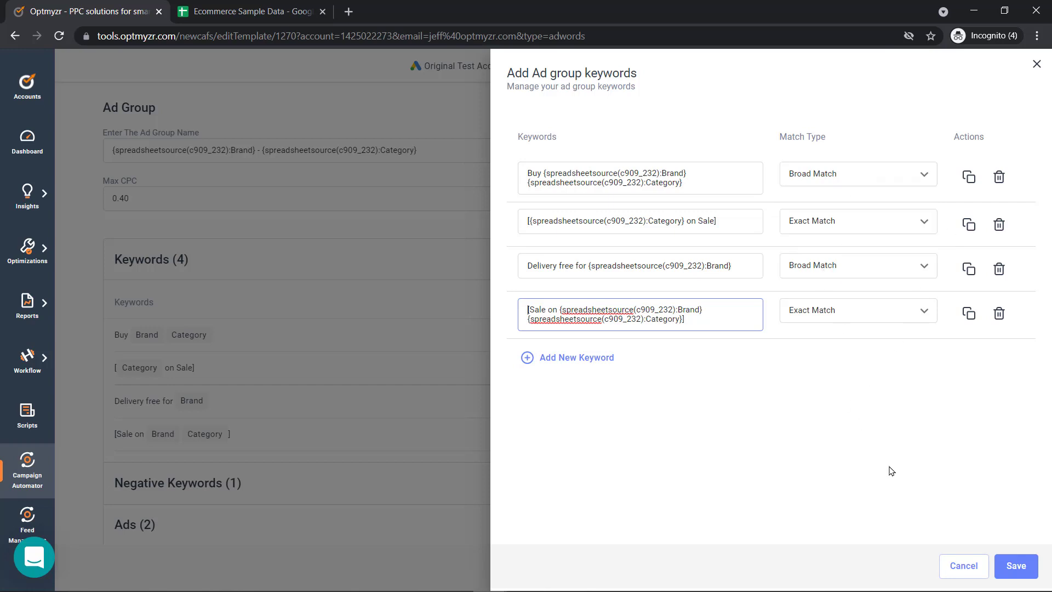
left_click(977, 566)
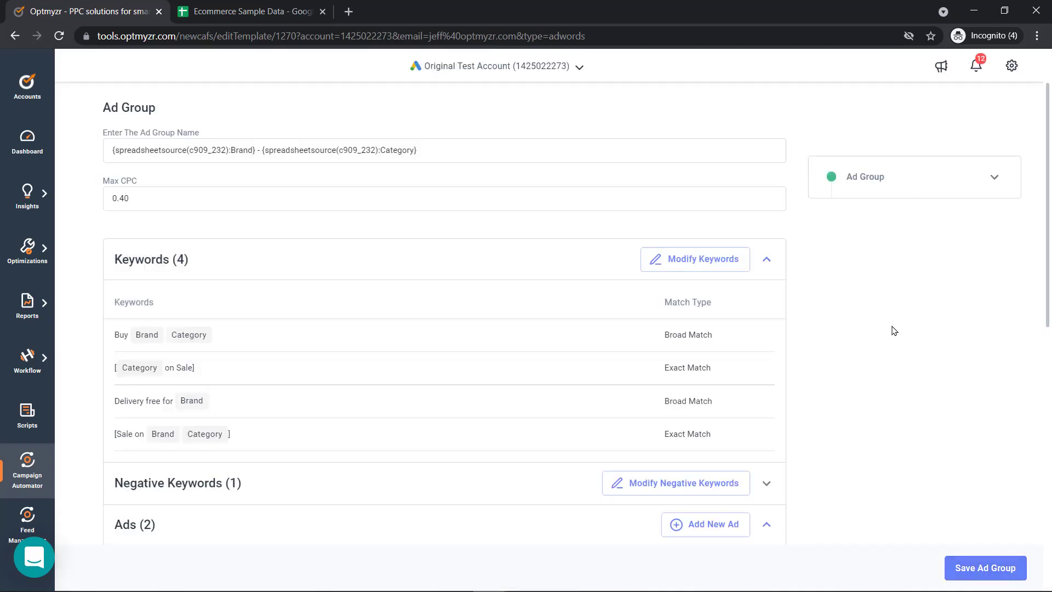
scroll(892, 333, "down", 3)
scroll(866, 329, "down", 2)
scroll(713, 306, "down", 3)
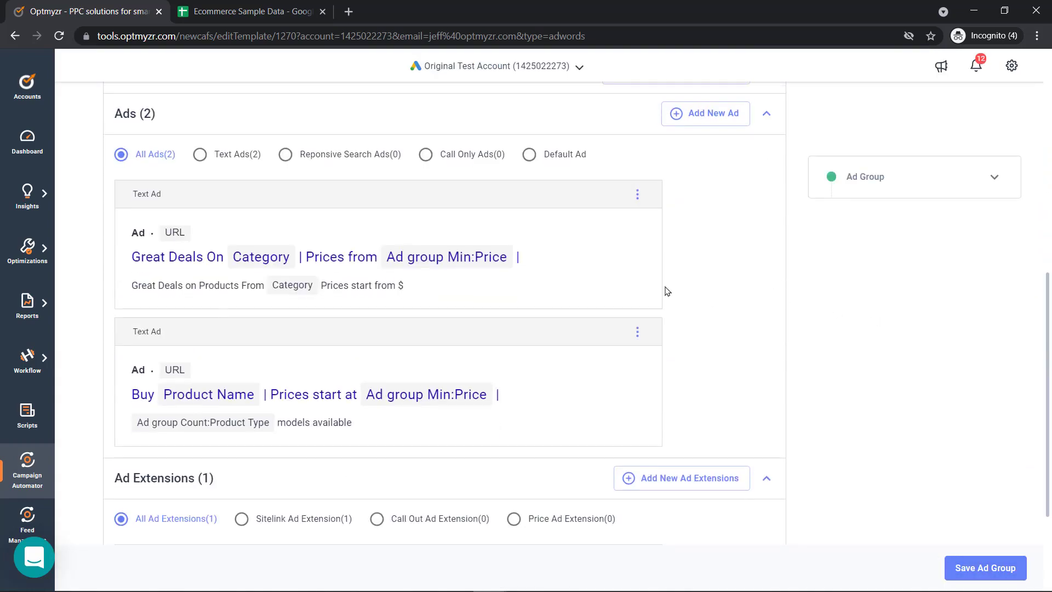
left_click(638, 194)
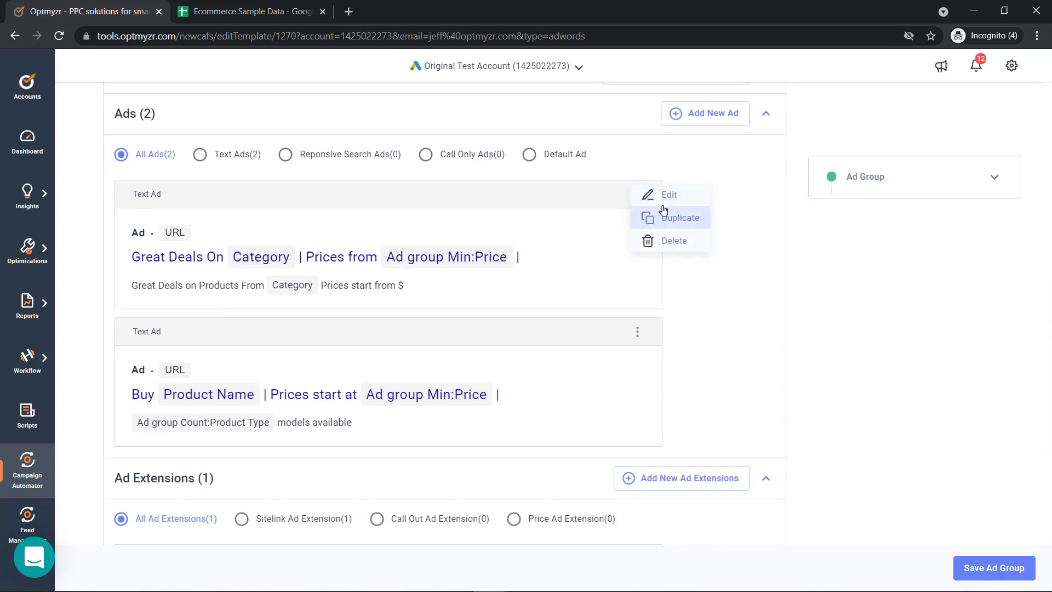
left_click(667, 198)
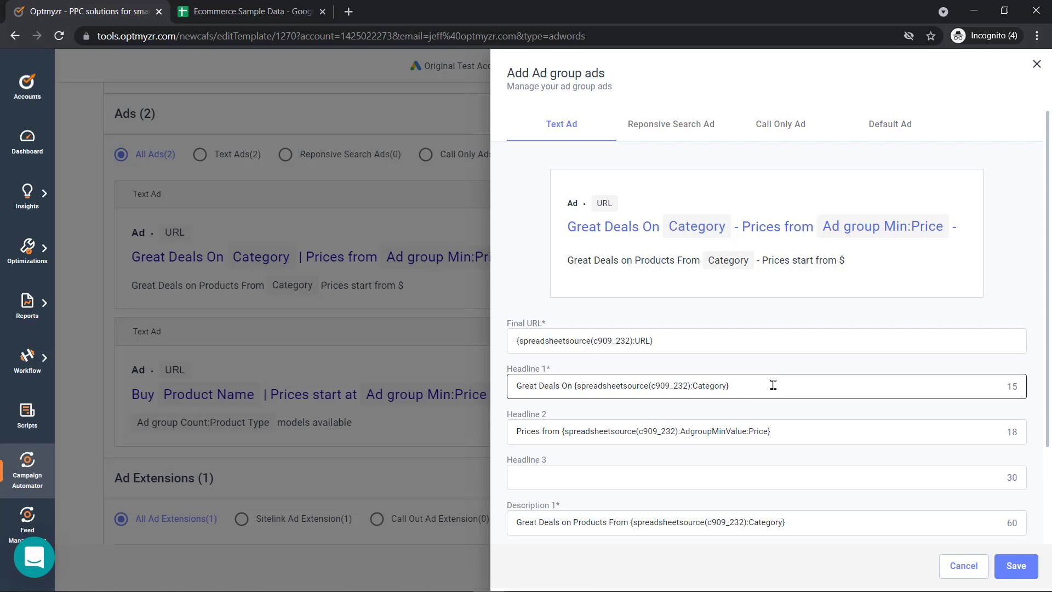
scroll(773, 386, "down", 3)
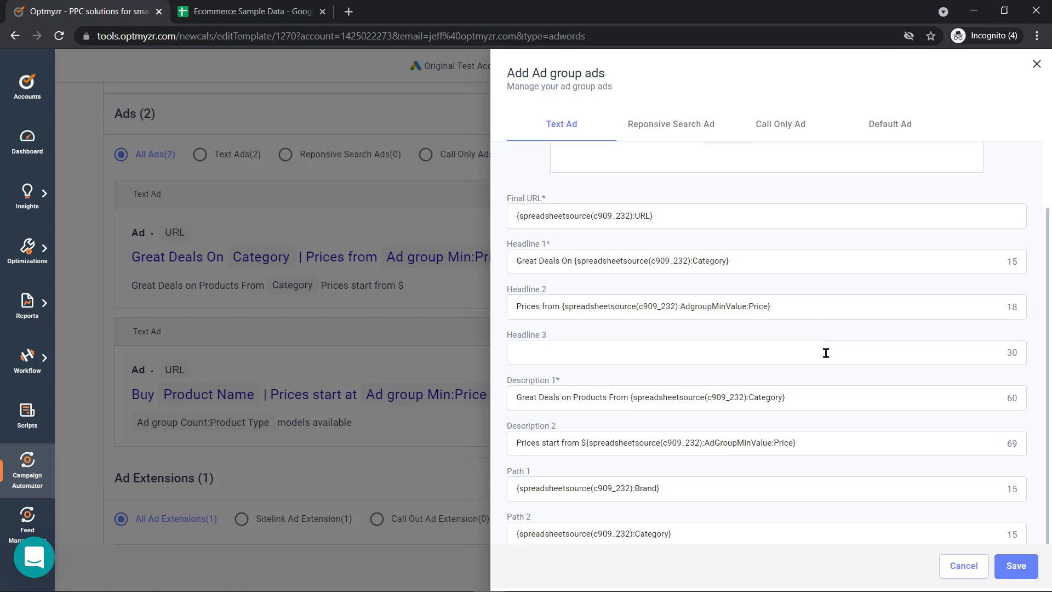
left_click(964, 566)
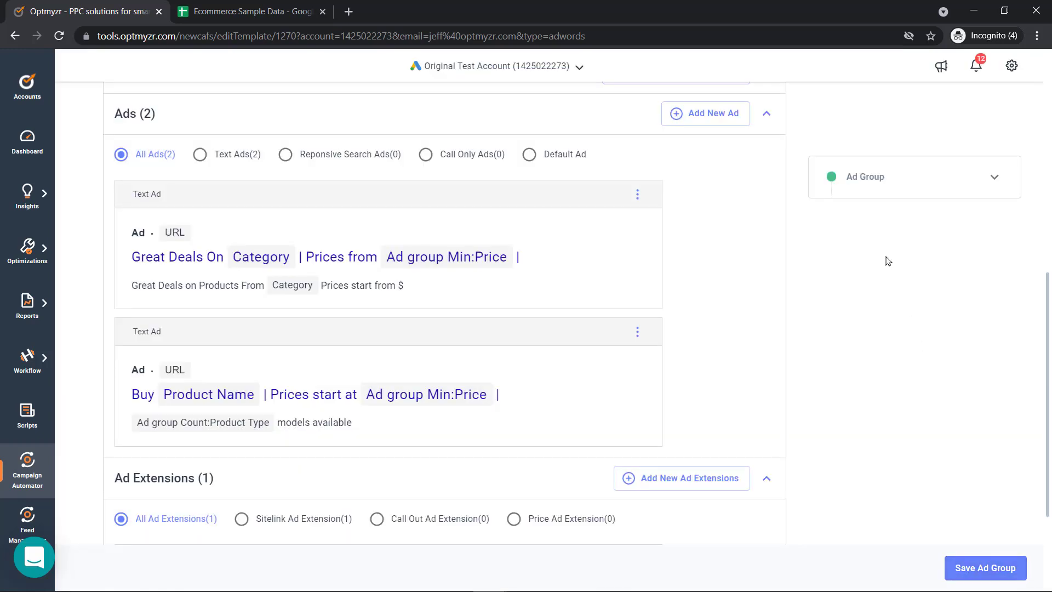
scroll(899, 317, "up", 10)
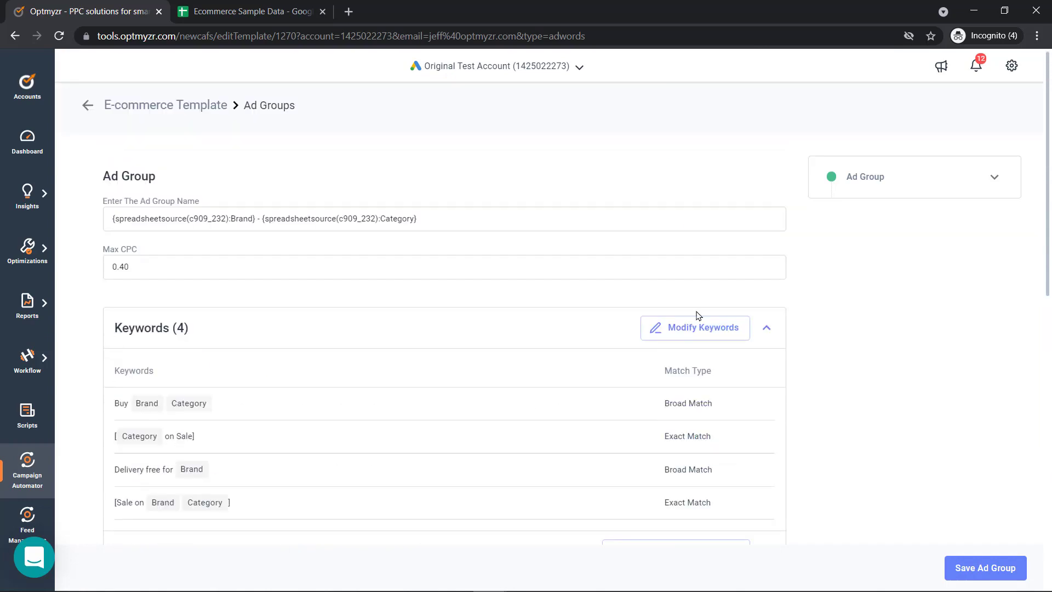
Back on the template, inspect the inventory condition's column choices, leaving Availability equals 'in stock'.
left_click(89, 105)
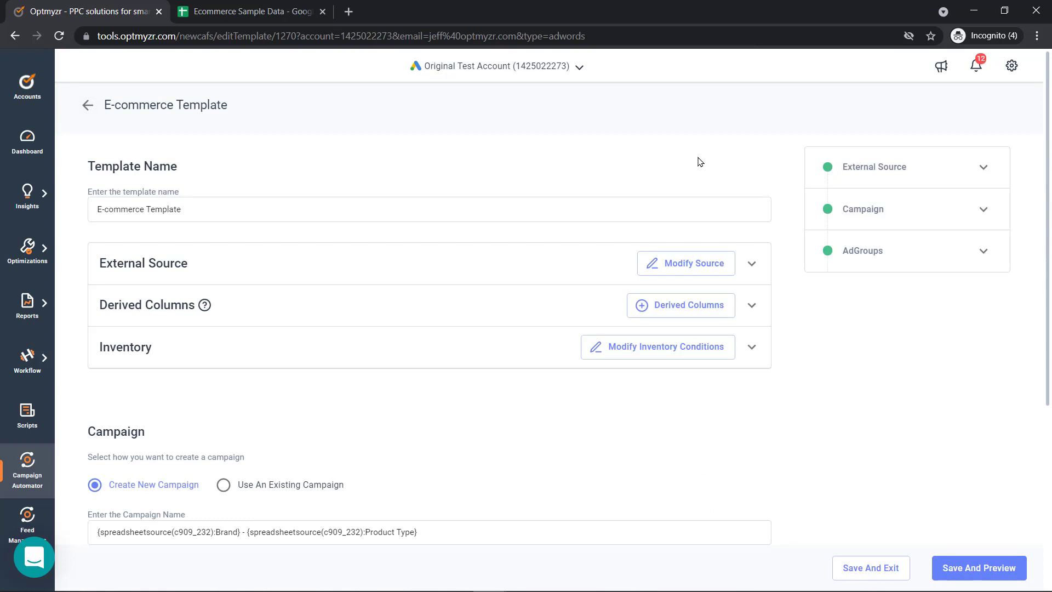
left_click(648, 347)
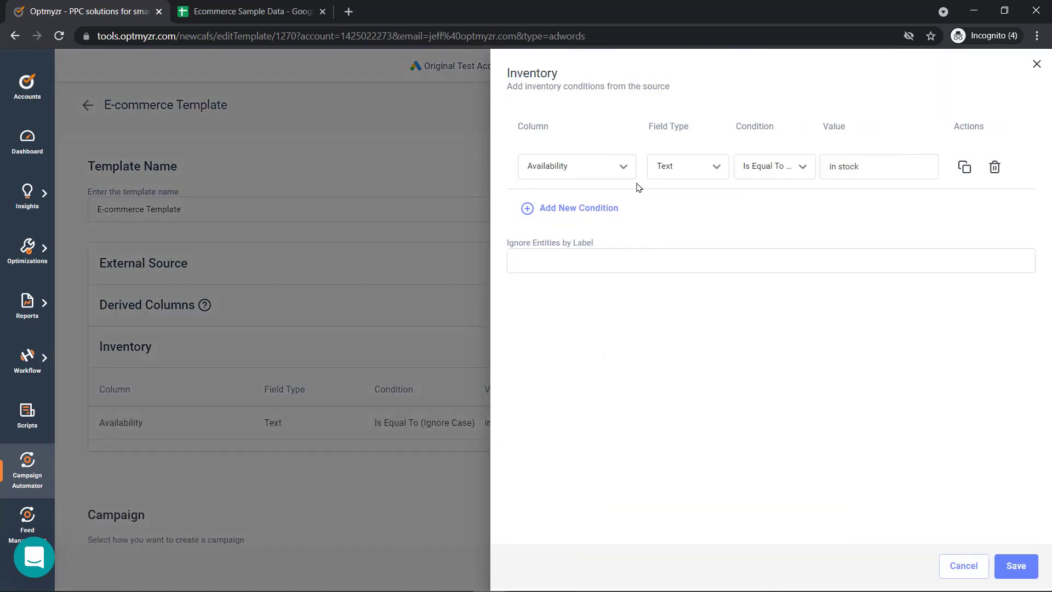
left_click(624, 170)
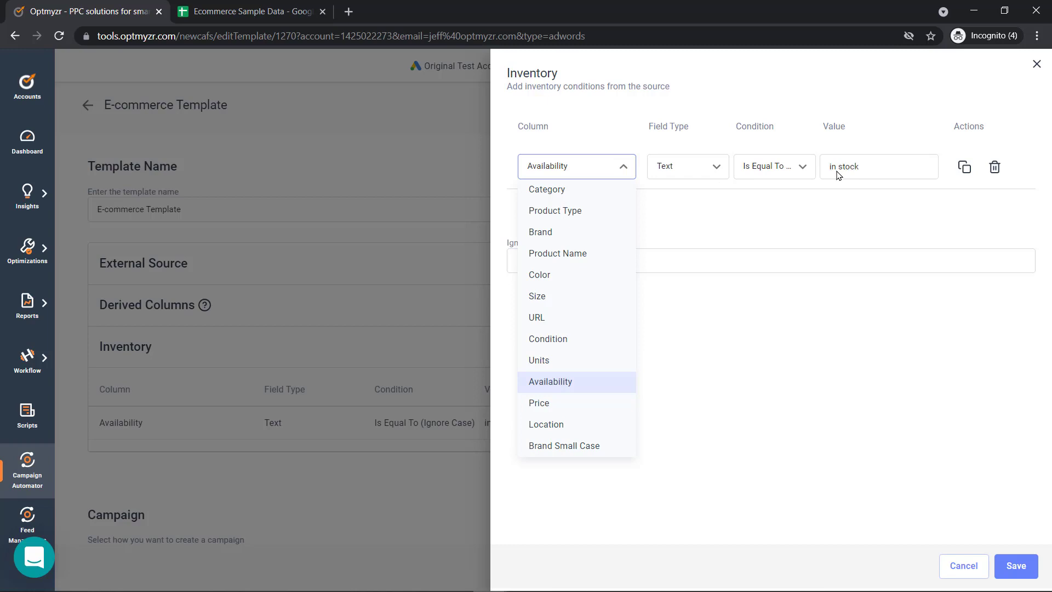
left_click(817, 365)
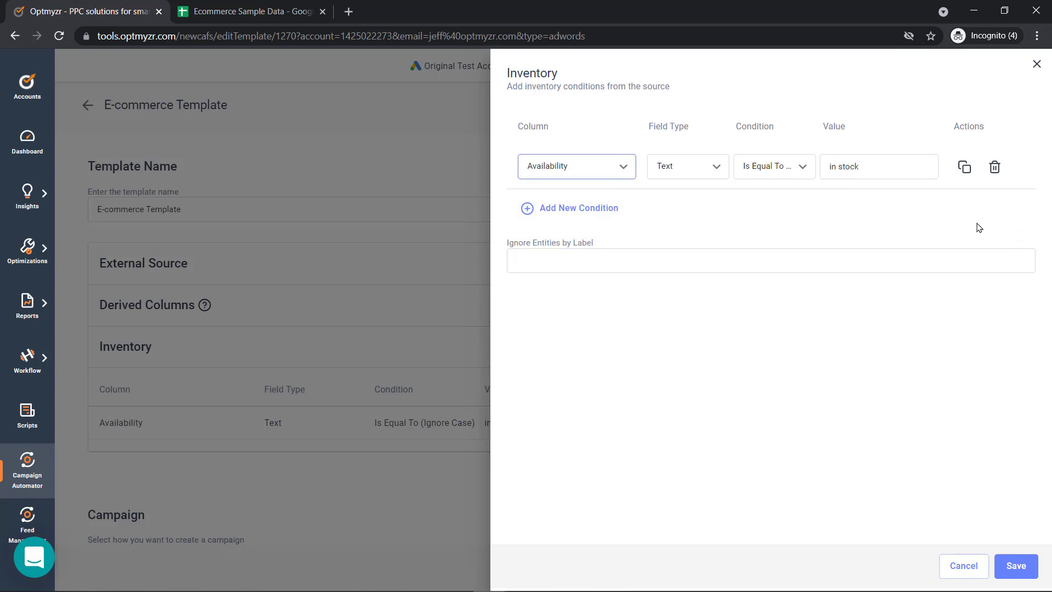
left_click(618, 167)
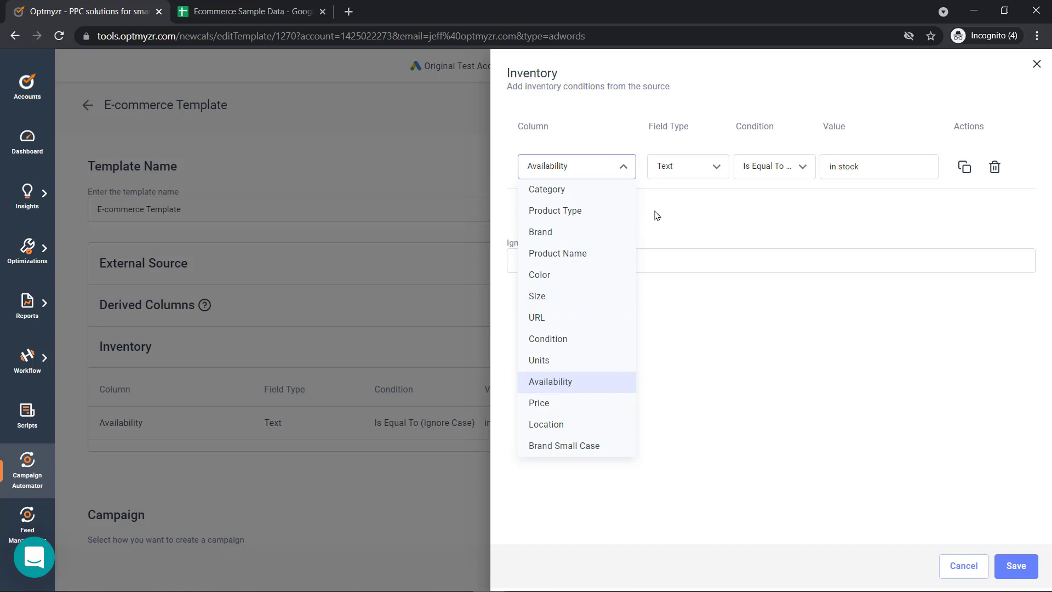
left_click(827, 384)
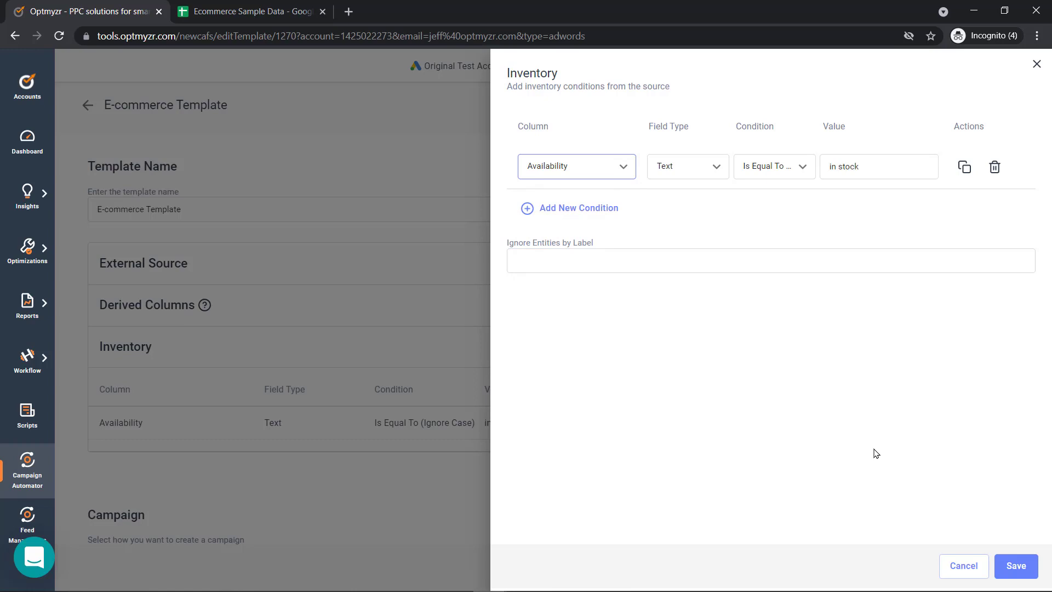
left_click(958, 571)
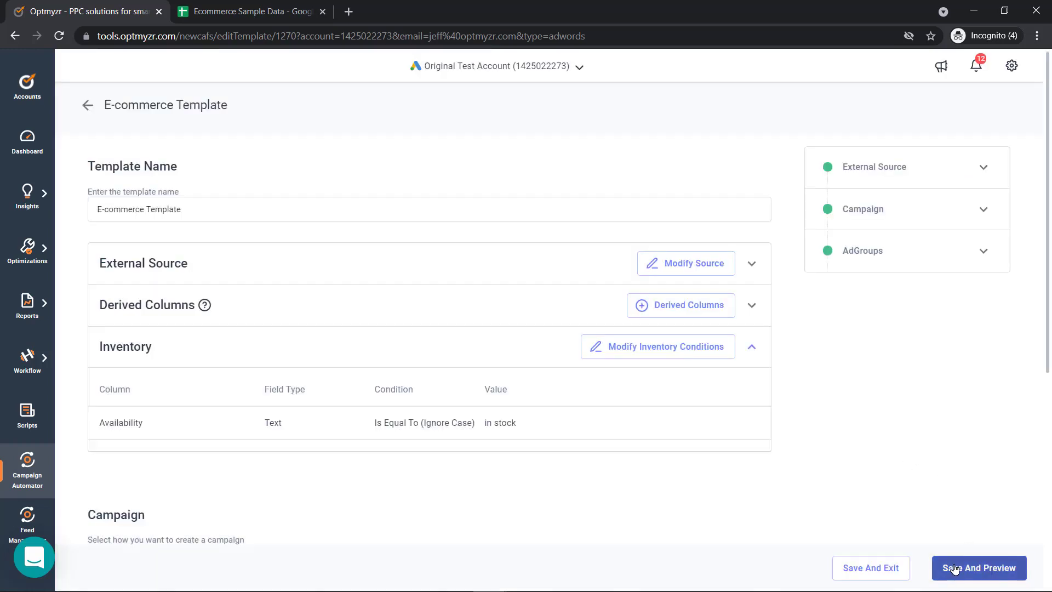
Save the template and inspect the preview, expanding the Champion - Men's T-Shirt campaign's counts.
left_click(974, 569)
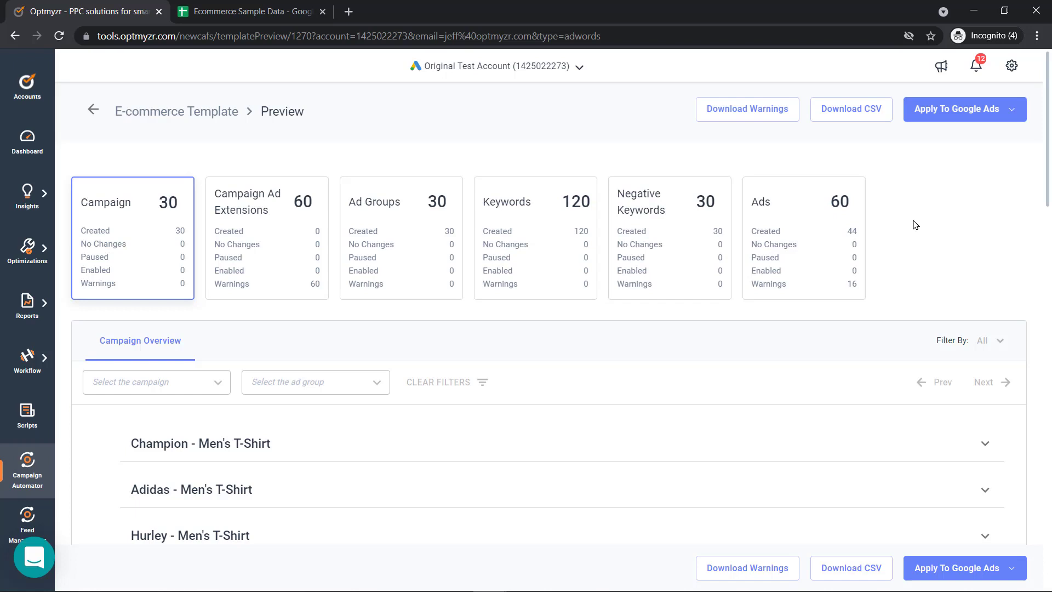
scroll(916, 224, "down", 1)
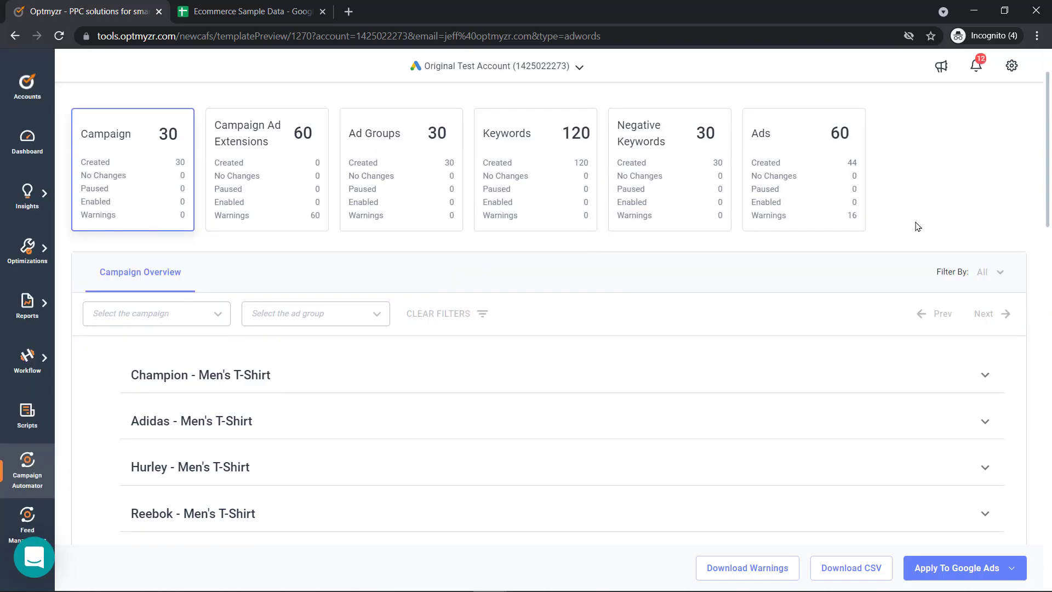
scroll(918, 228, "down", 2)
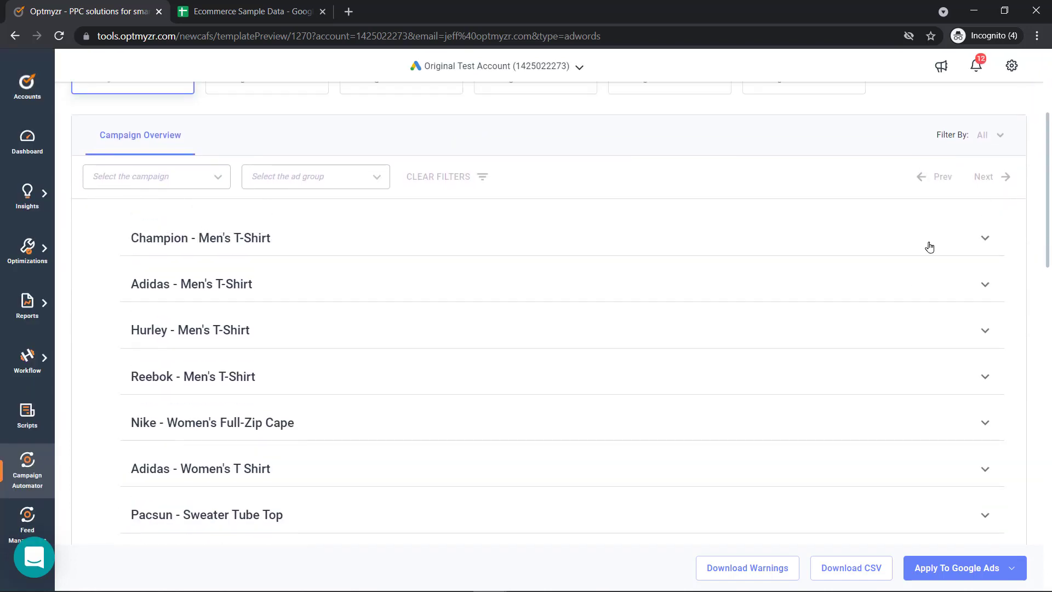
left_click(986, 239)
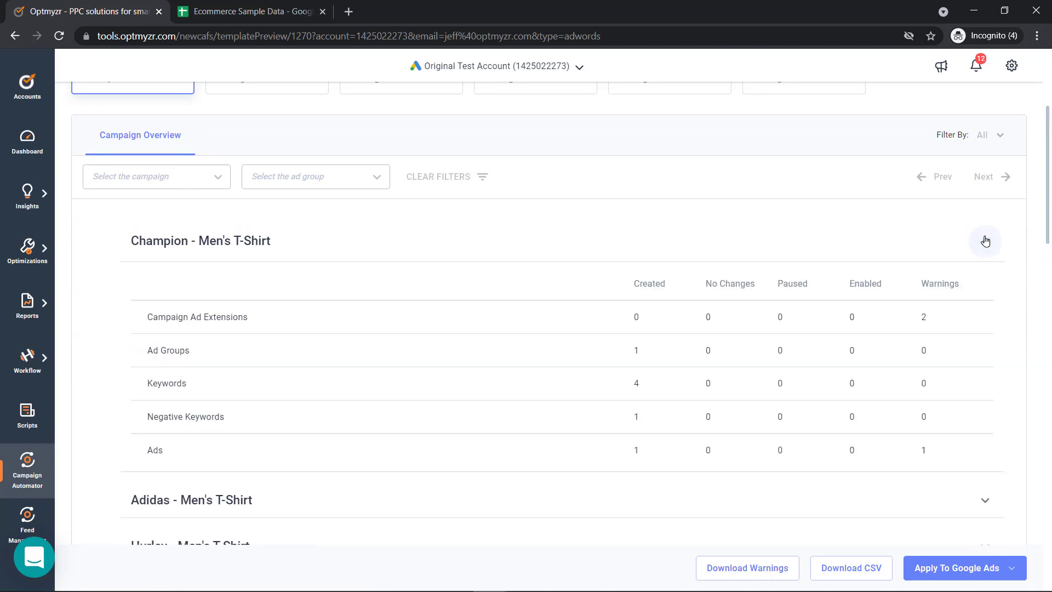
scroll(931, 247, "down", 1)
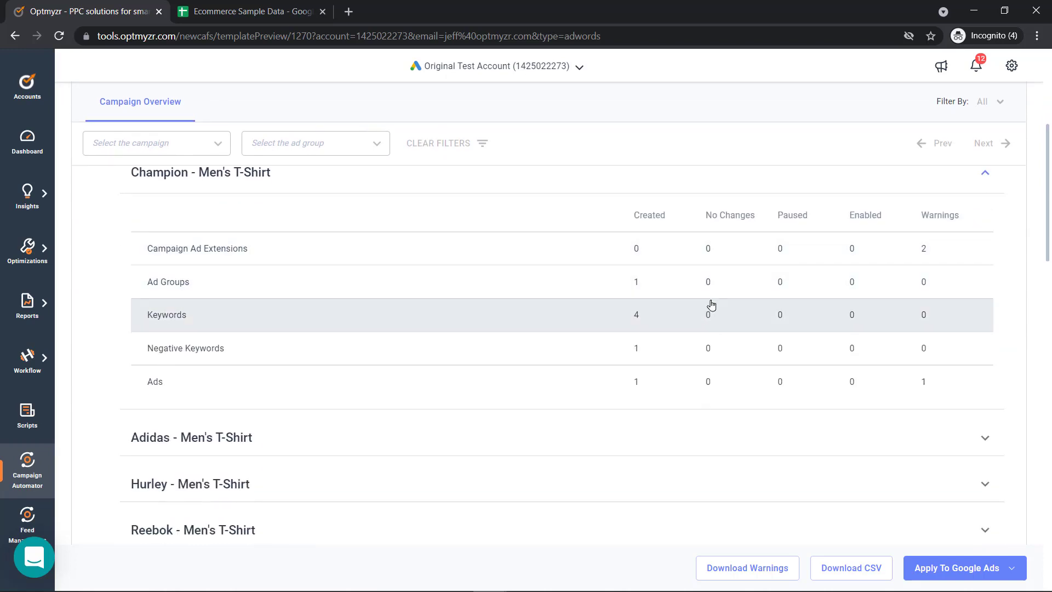
scroll(932, 258, "up", 2)
left_click(982, 309)
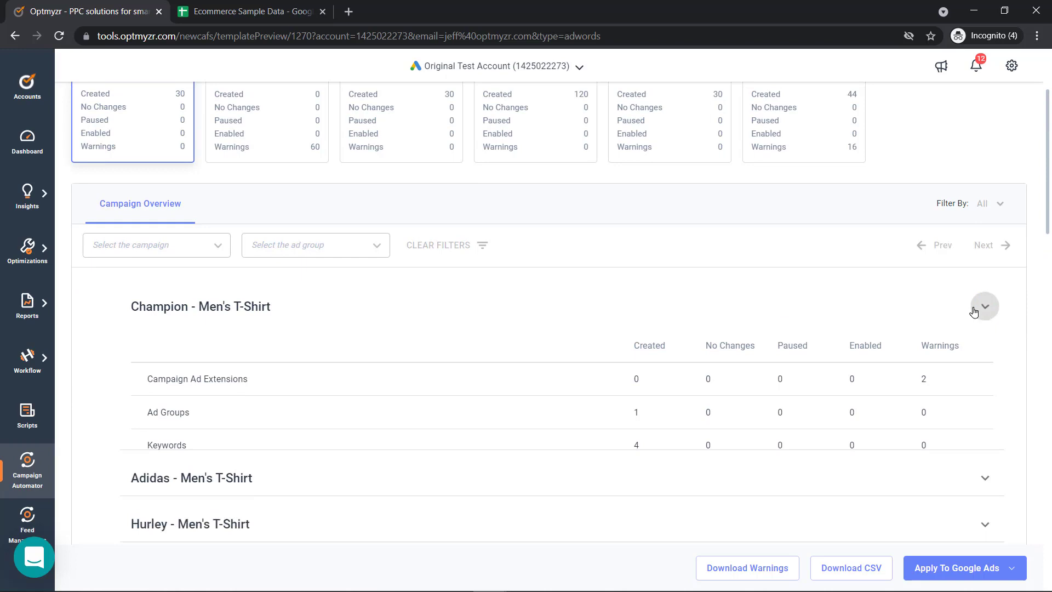
scroll(742, 234, "up", 2)
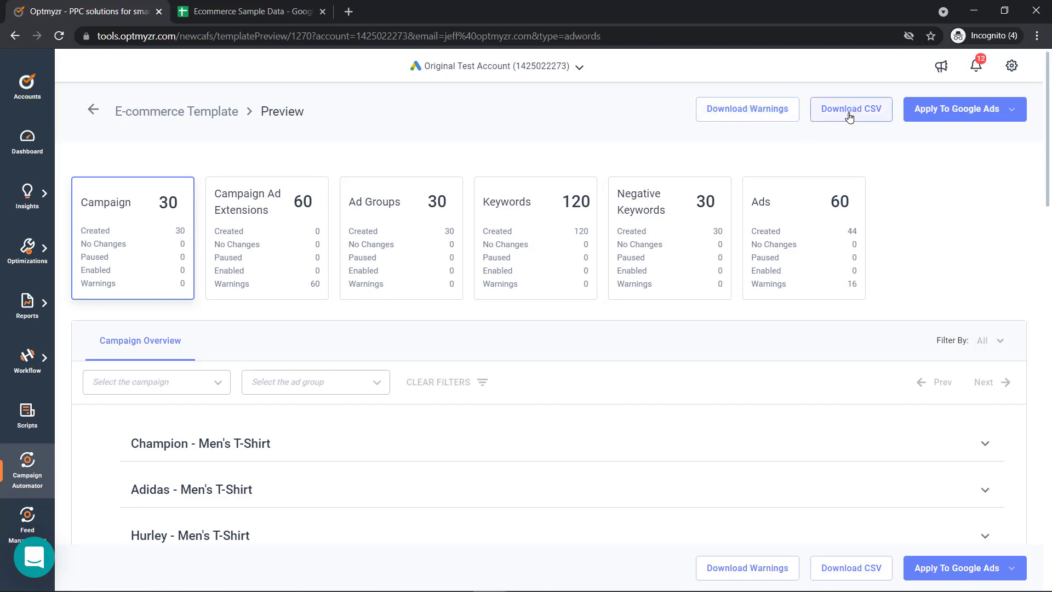
left_click(1013, 111)
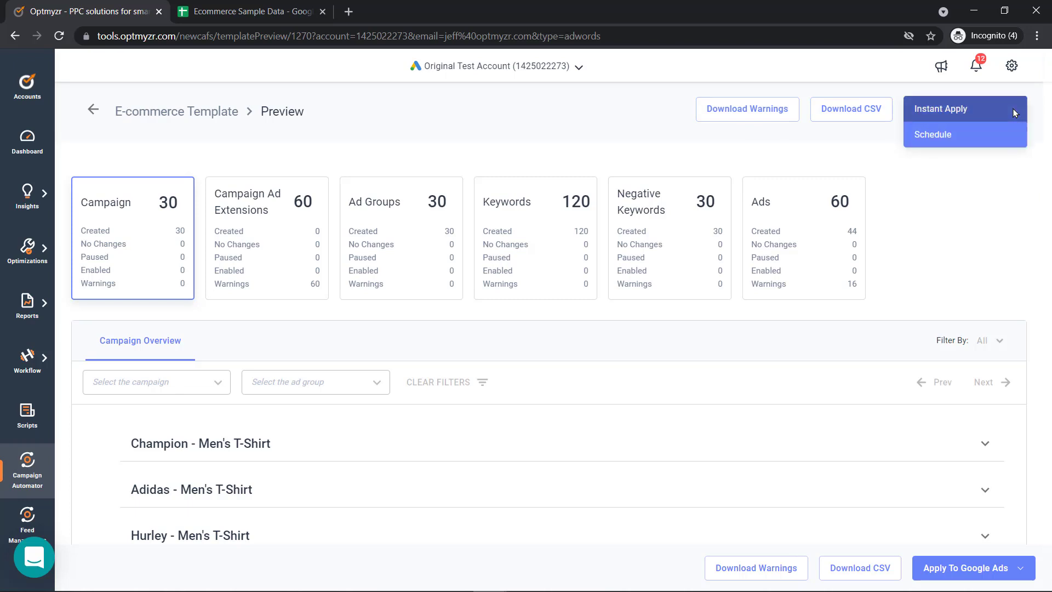